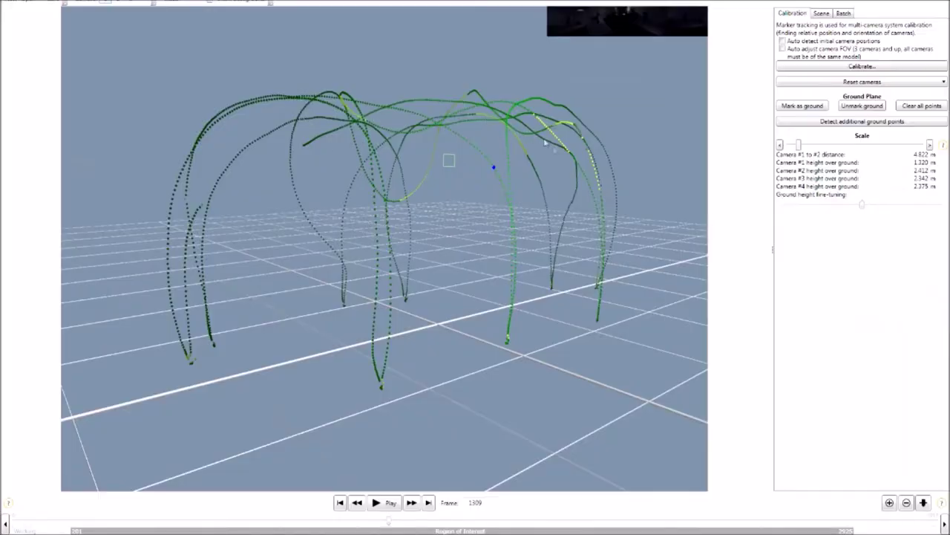
Switch to the physical camera view with video overlay and scrub frames to compare footage with trajectories.
{"action": "left_click", "coordinate": [108, 3]}
{"action": "left_click", "coordinate": [172, 3]}
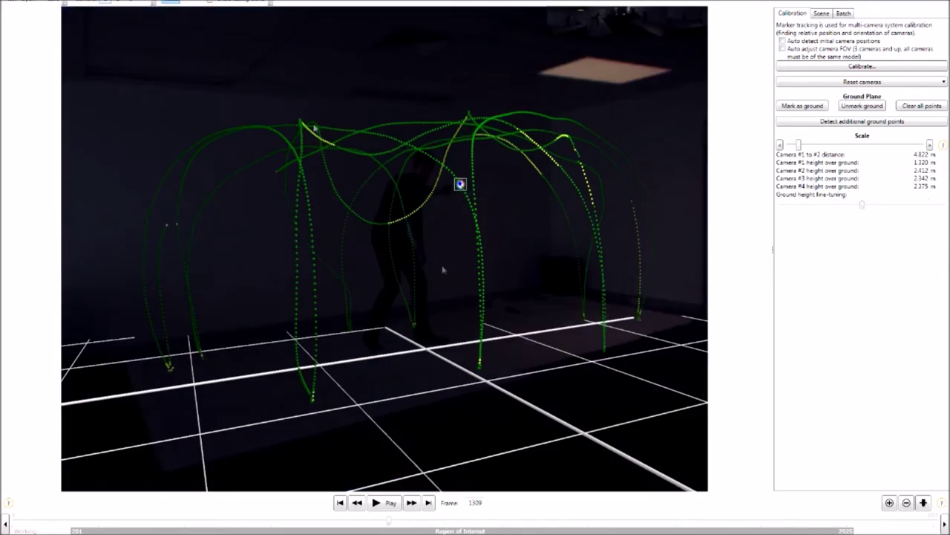
{"action": "left_click_drag", "start_coordinate": [385, 522], "coordinate": [352, 520]}
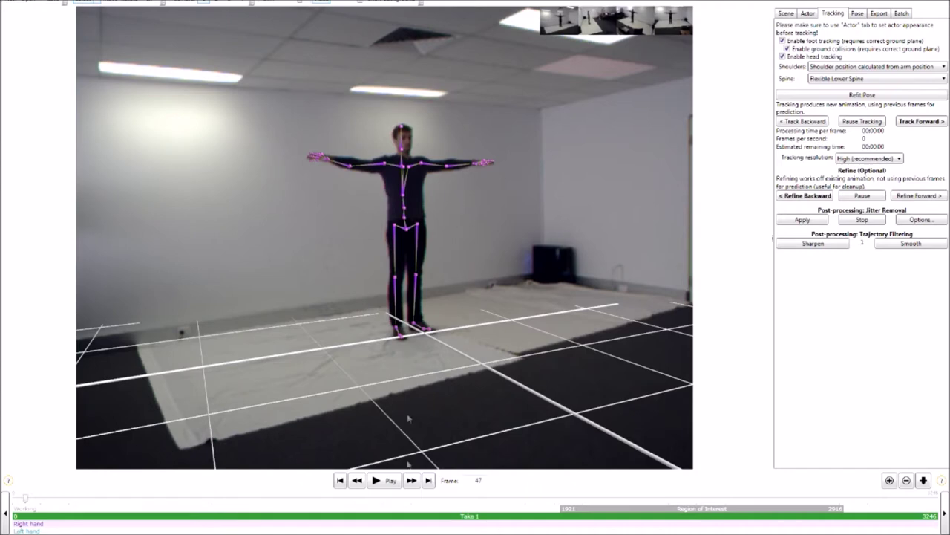
Play the tracked walk, pause at frame 446, then scrub ahead to about frame 1145.
{"action": "left_click", "coordinate": [376, 478]}
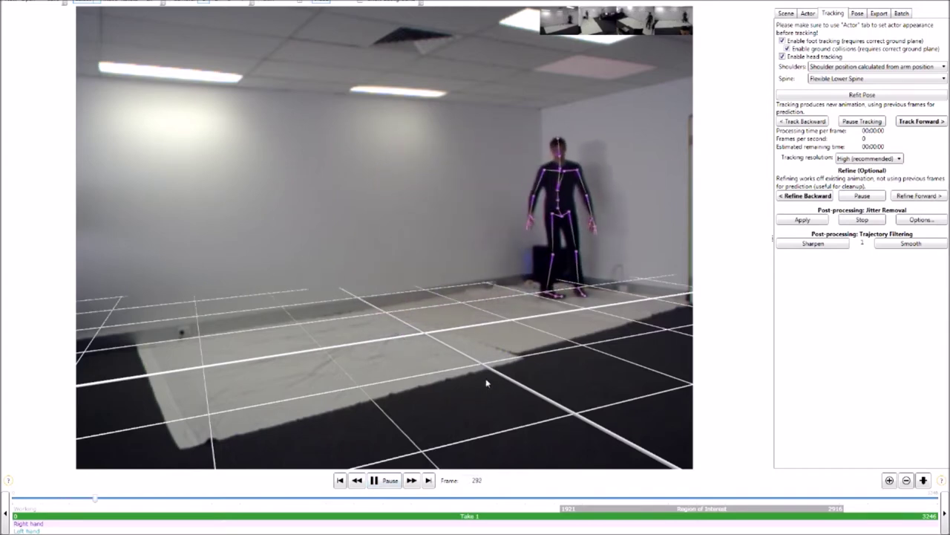
{"action": "left_click", "coordinate": [390, 480]}
{"action": "left_click_drag", "start_coordinate": [139, 502], "coordinate": [574, 501]}
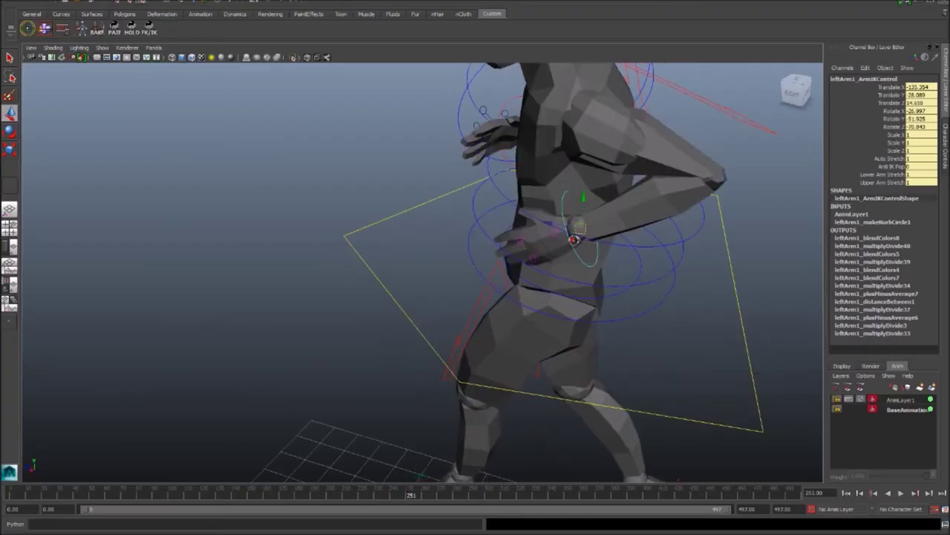
Reposition and key the left arm IK control on AnimLayer1, checking motion up to frame 281.
{"action": "left_click_drag", "start_coordinate": [573, 244], "coordinate": [568, 250]}
{"action": "key", "text": "s"}
{"action": "left_click", "coordinate": [414, 495]}
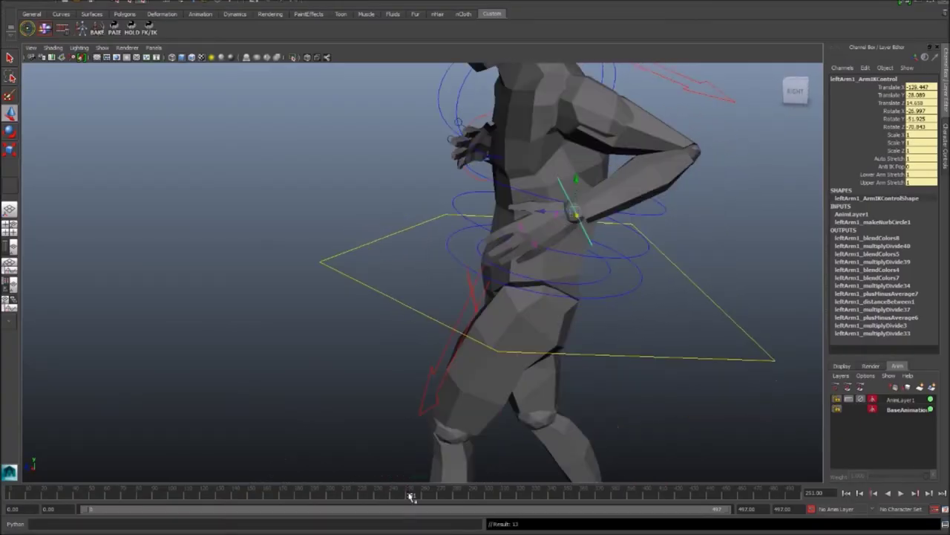
{"action": "key", "text": "alt+v"}
{"action": "left_click_drag", "start_coordinate": [413, 498], "coordinate": [457, 503]}
{"action": "key", "text": "alt+v"}
Rotate the arm control and fix the left foot's pose around frame 191.
{"action": "left_click_drag", "start_coordinate": [227, 250], "coordinate": [369, 257], "text": "alt"}
{"action": "key", "text": "e"}
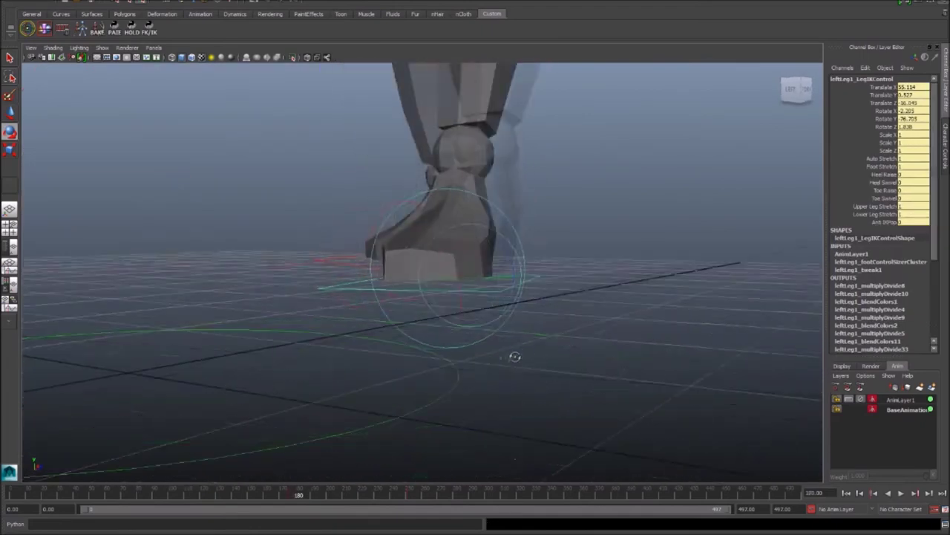
{"action": "left_click_drag", "start_coordinate": [300, 494], "coordinate": [316, 494]}
{"action": "left_click_drag", "start_coordinate": [449, 232], "coordinate": [451, 234]}
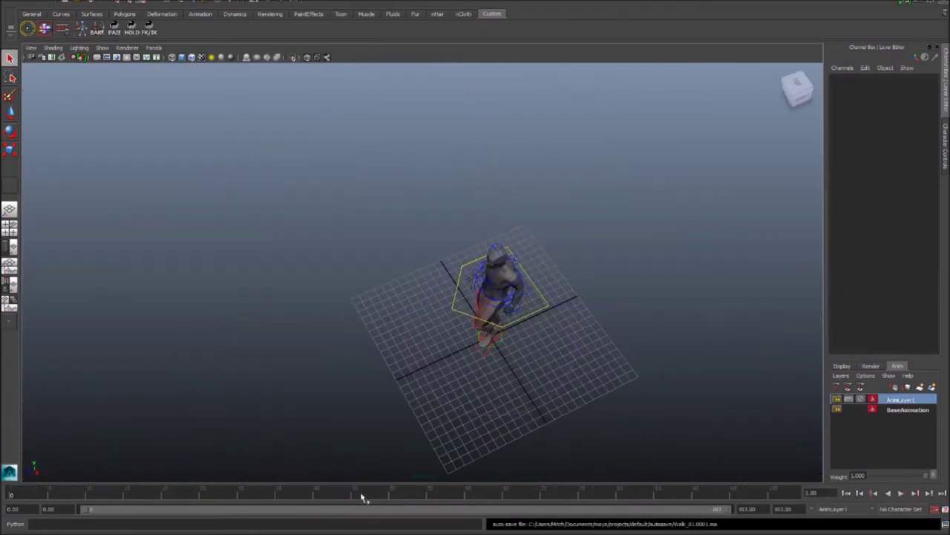
Scrub and play the cleaned walk, viewing the whole character from different angles.
{"action": "left_click_drag", "start_coordinate": [361, 495], "coordinate": [287, 494]}
{"action": "left_click_drag", "start_coordinate": [537, 354], "coordinate": [587, 354], "text": "alt"}
{"action": "left_click", "coordinate": [901, 492]}
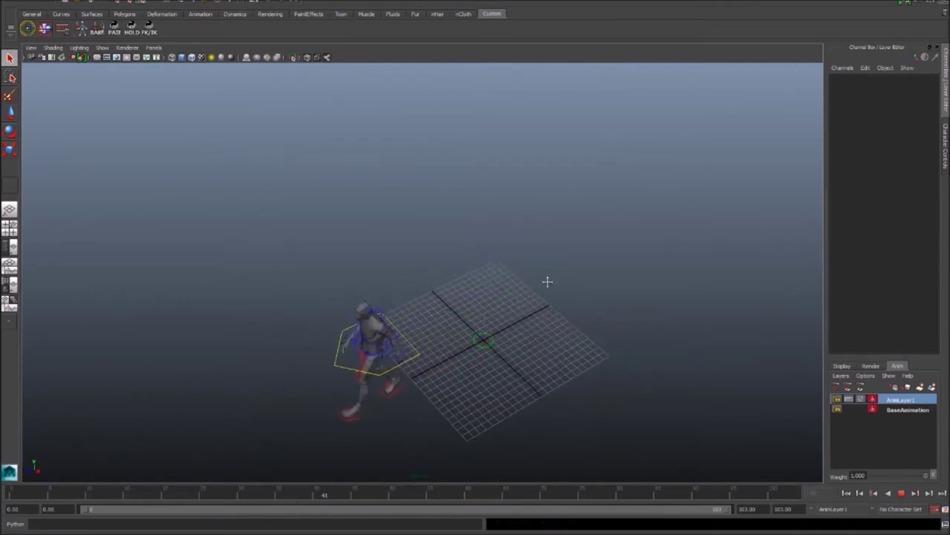
{"action": "left_click_drag", "start_coordinate": [547, 281], "coordinate": [572, 267], "text": "alt"}
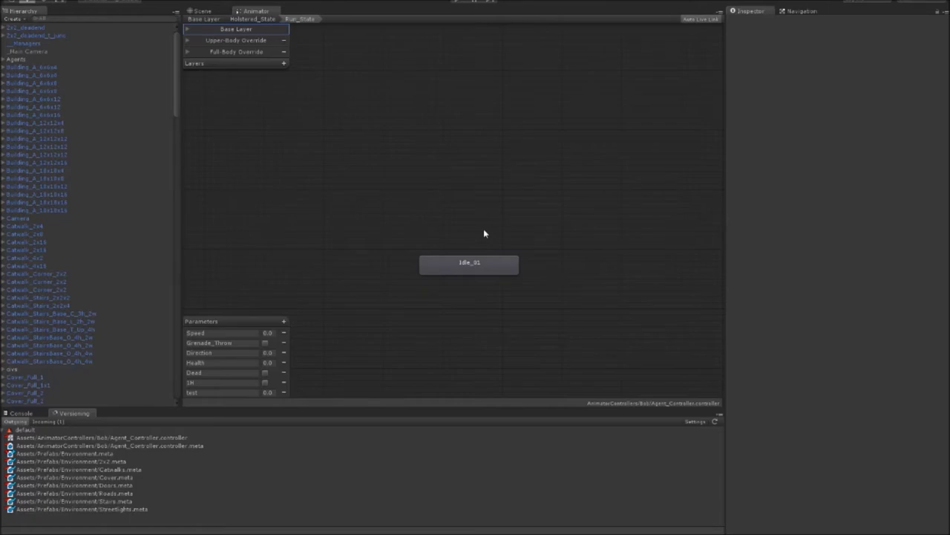
Nudge the Idle_01 state higher, pan the graph, and edit the Speed parameter's value.
{"action": "left_click_drag", "start_coordinate": [511, 270], "coordinate": [520, 253]}
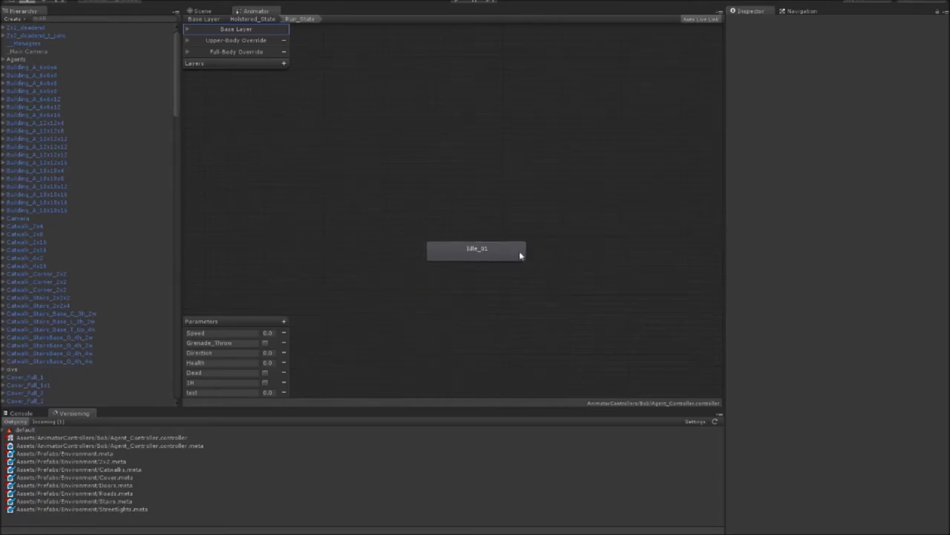
{"action": "middle_click_drag", "start_coordinate": [462, 227], "coordinate": [460, 197]}
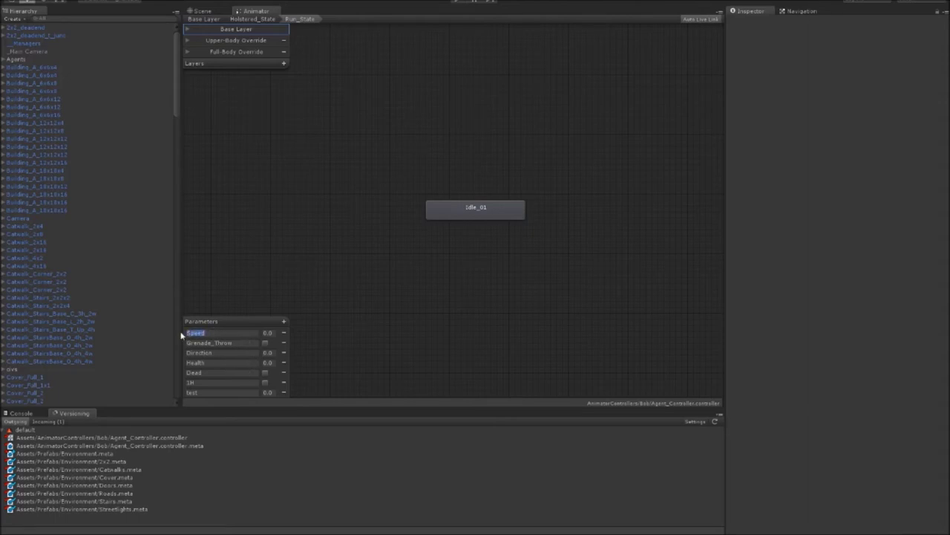
{"action": "left_click", "coordinate": [266, 333]}
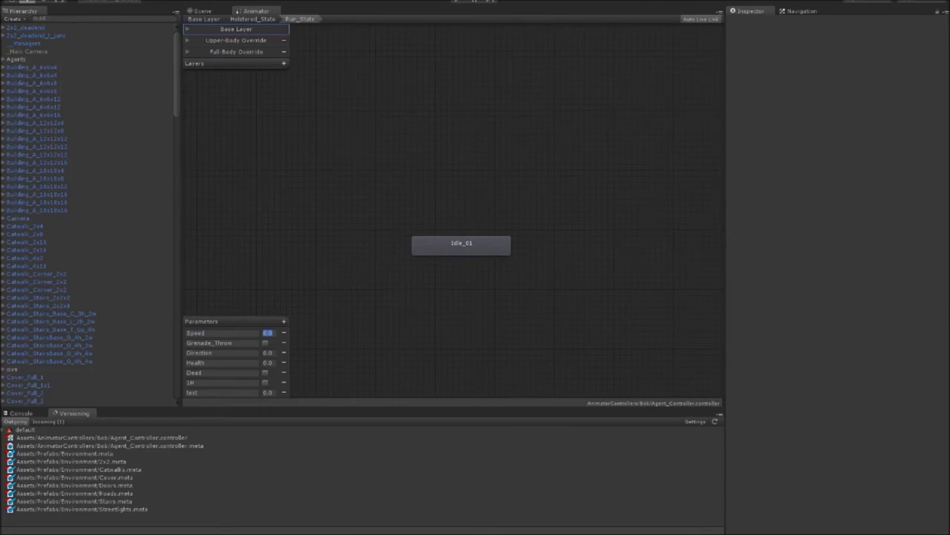
Drop a Walk_01 state above Idle_01 and draw an Idle_01 → Walk_01 transition.
{"action": "left_click_drag", "start_coordinate": [339, 161], "coordinate": [438, 183]}
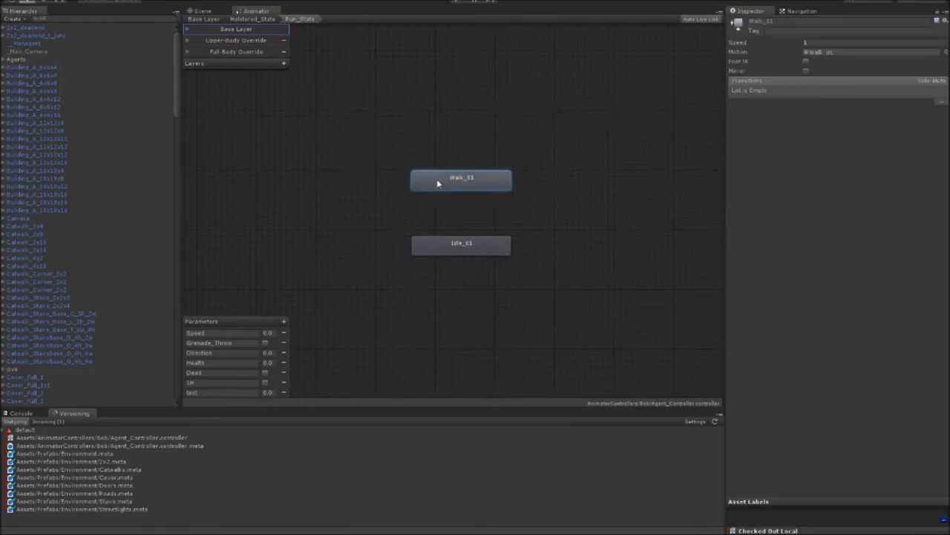
{"action": "right_click", "coordinate": [466, 243]}
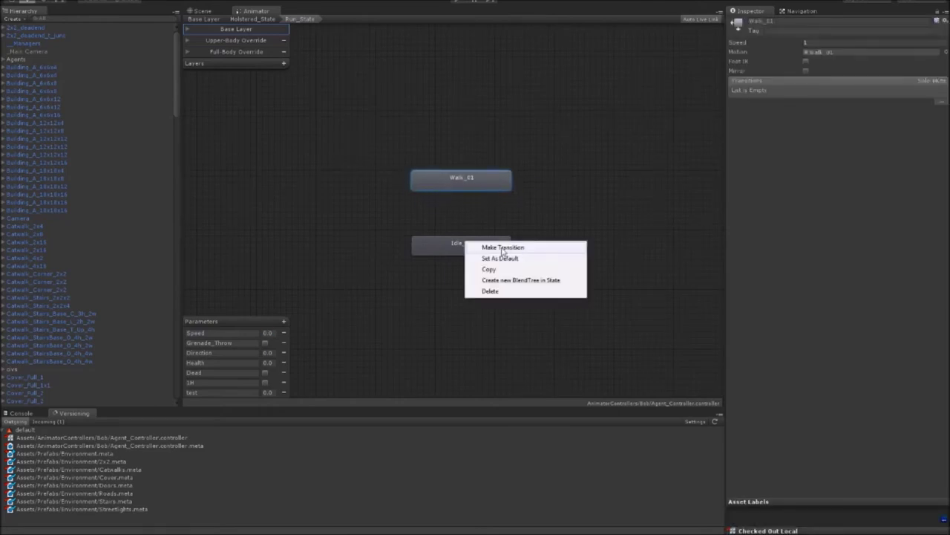
{"action": "left_click", "coordinate": [502, 247]}
{"action": "left_click", "coordinate": [468, 183]}
{"action": "left_click", "coordinate": [493, 244]}
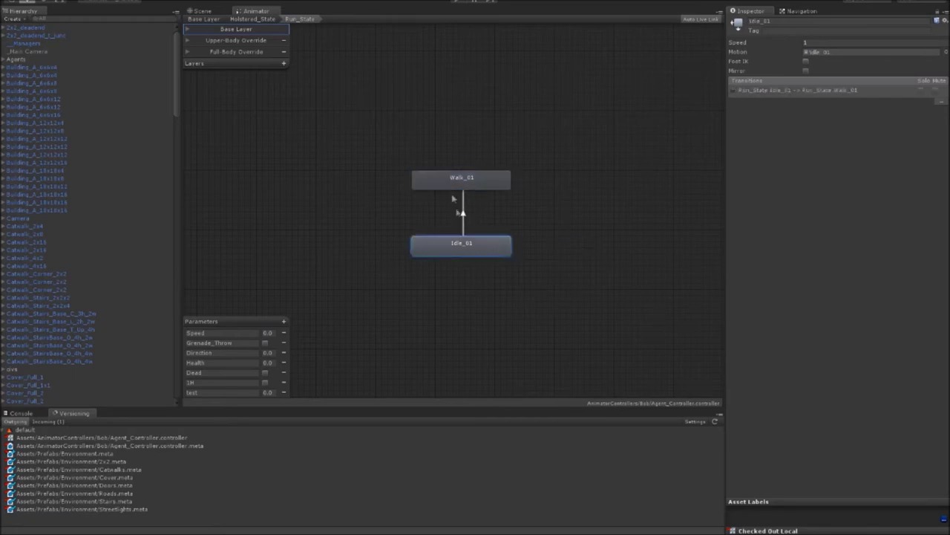
{"action": "left_click", "coordinate": [461, 213]}
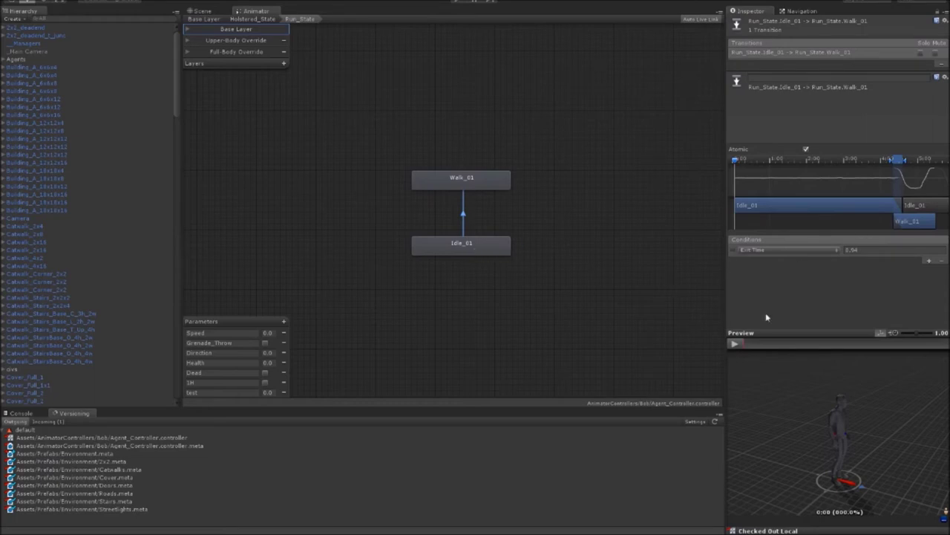
Set the Idle_01 → Walk_01 transition condition to Speed, preview the blend, and frame all states.
{"action": "left_click", "coordinate": [740, 344]}
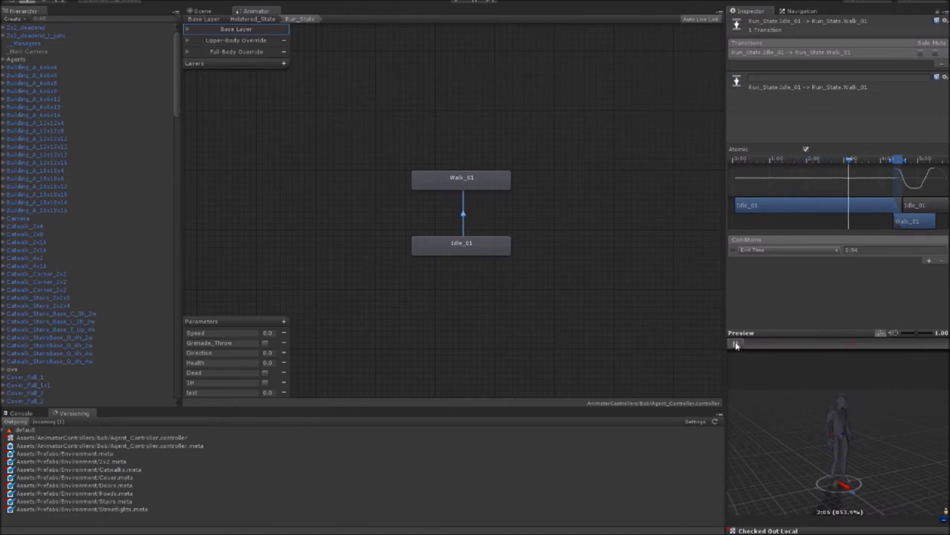
{"action": "left_click", "coordinate": [779, 249]}
{"action": "left_click", "coordinate": [780, 258]}
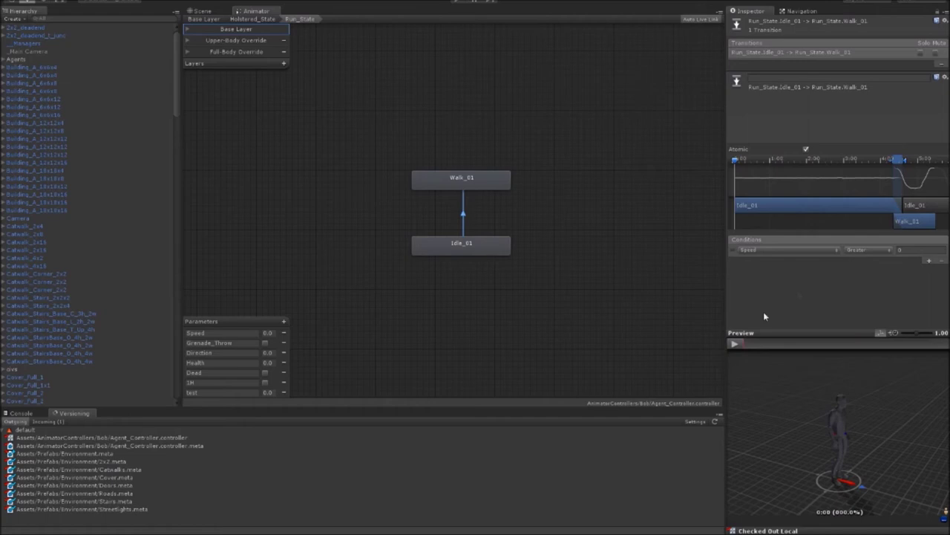
{"action": "left_click", "coordinate": [736, 345]}
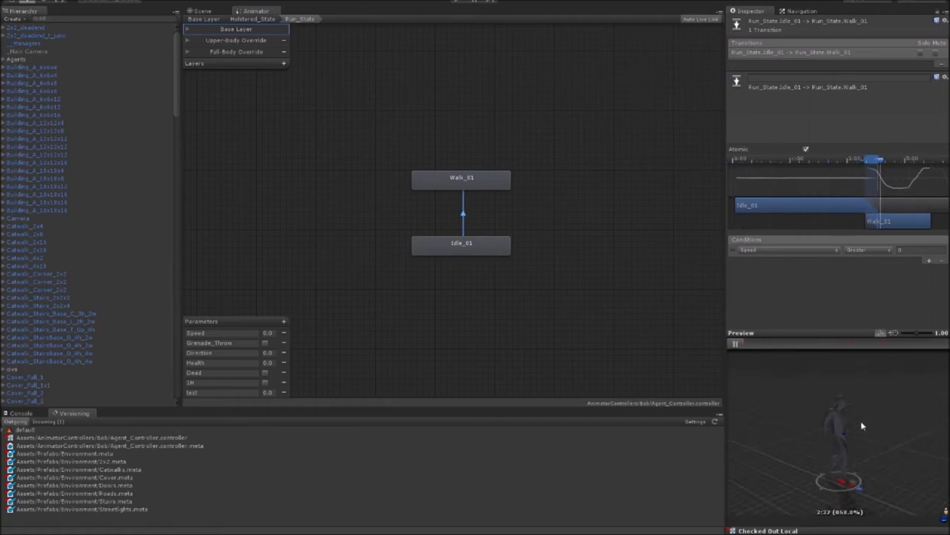
{"action": "left_click", "coordinate": [738, 345]}
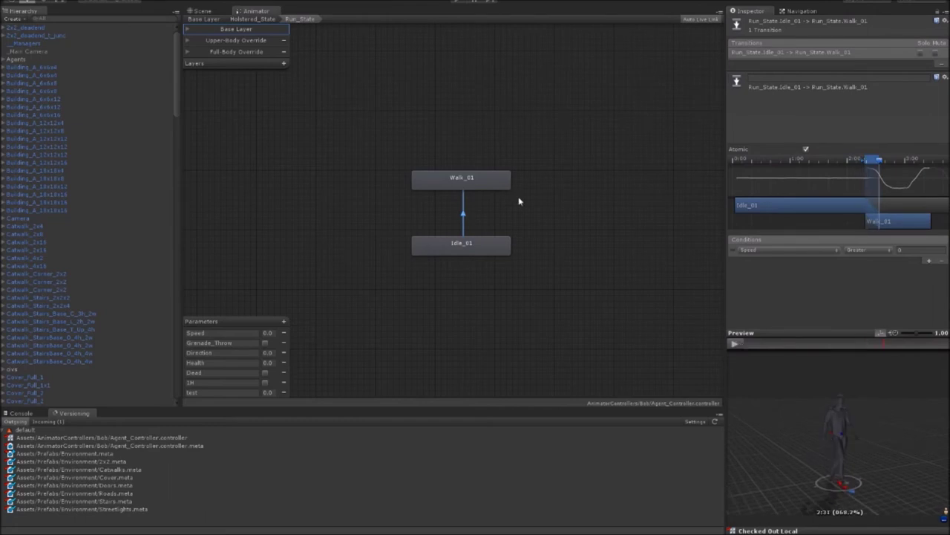
{"action": "key", "text": "a"}
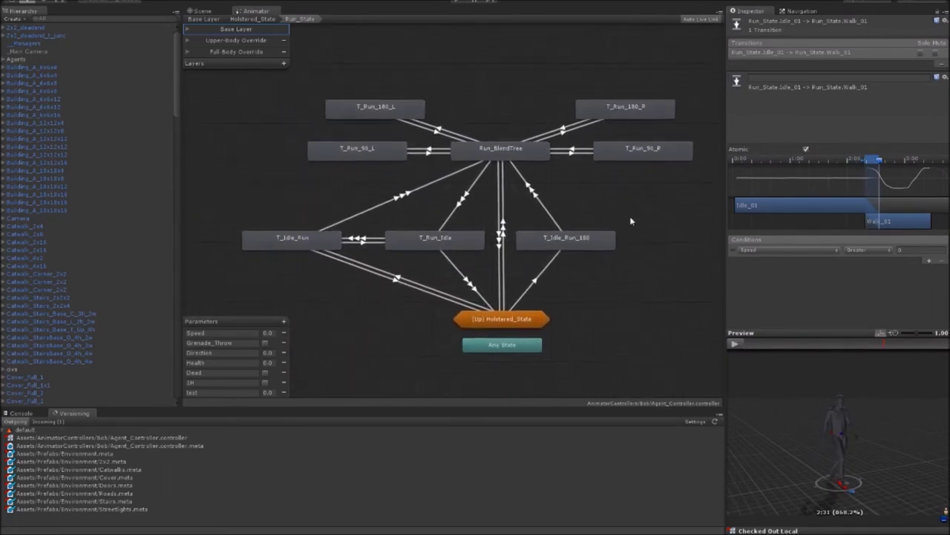
Select Run_BlendTree to show its Blend Tree motion and transitions in the Inspector.
{"action": "left_click", "coordinate": [539, 174]}
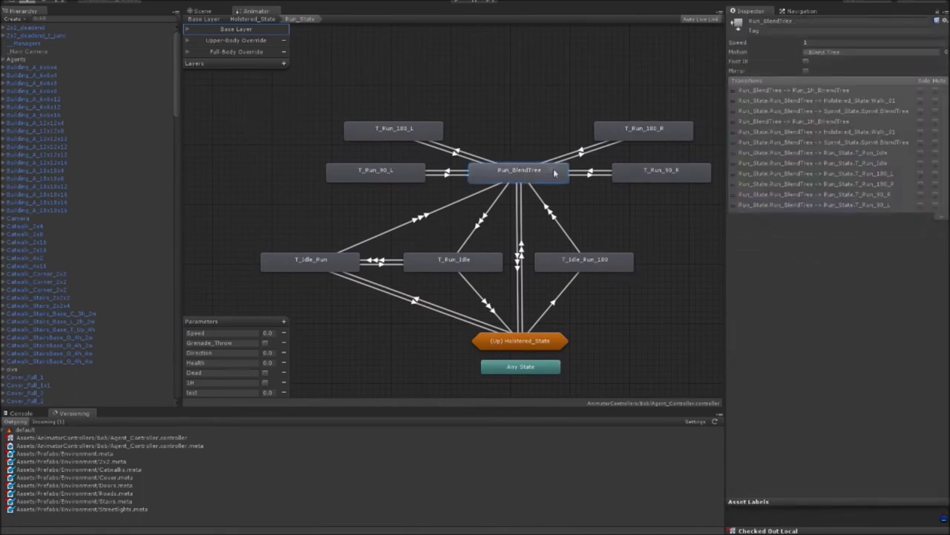
{"action": "key", "text": "f"}
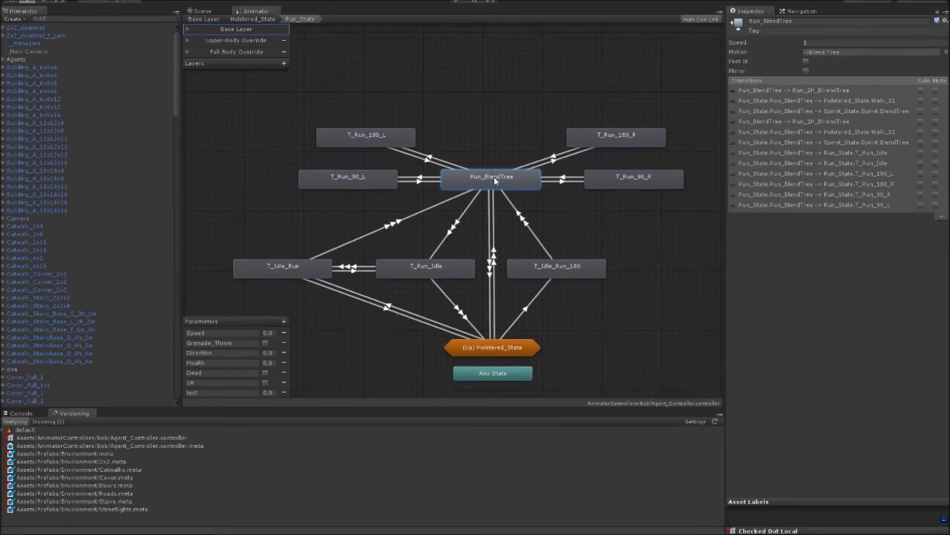
Open Run_BlendTree, check the Blend Tree settings, and preview the Run_01 clip.
{"action": "double_click", "coordinate": [489, 179]}
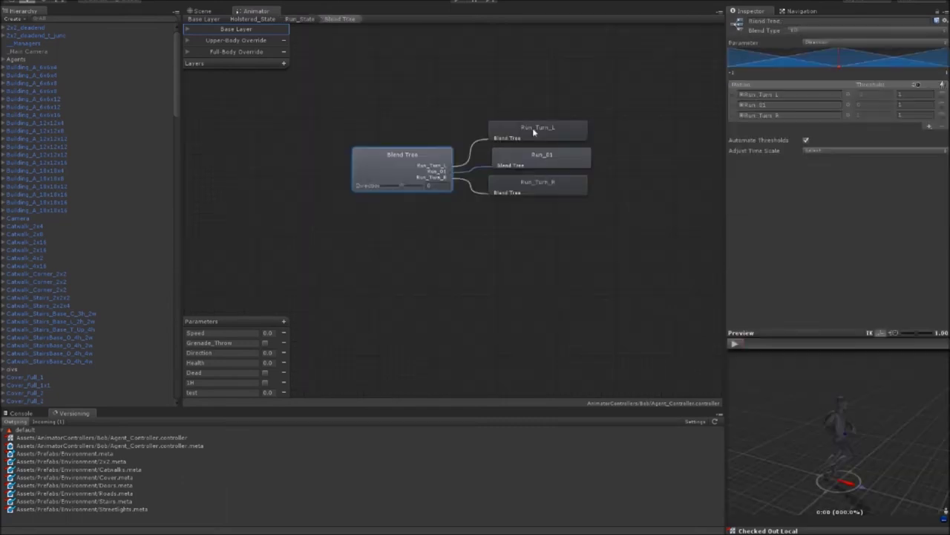
{"action": "left_click", "coordinate": [541, 155]}
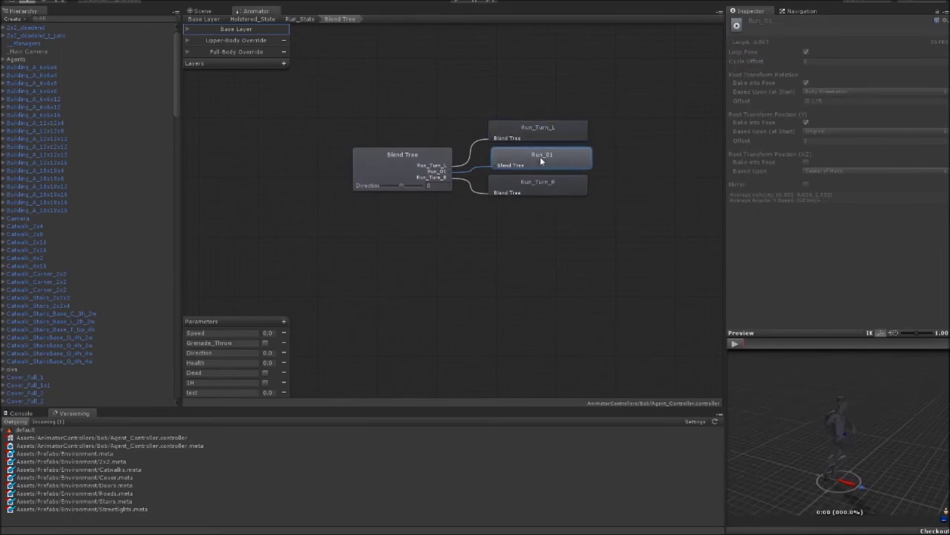
{"action": "left_click", "coordinate": [551, 245]}
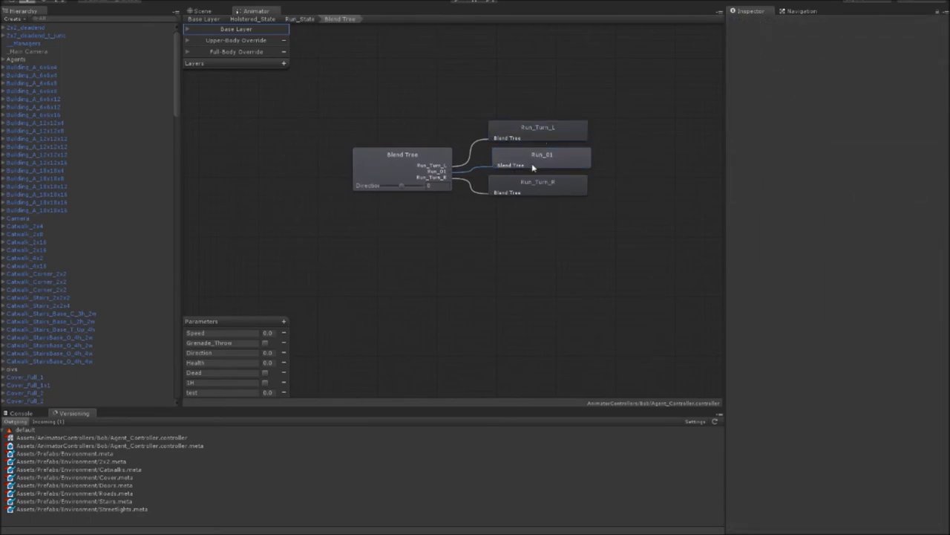
{"action": "left_click", "coordinate": [436, 162]}
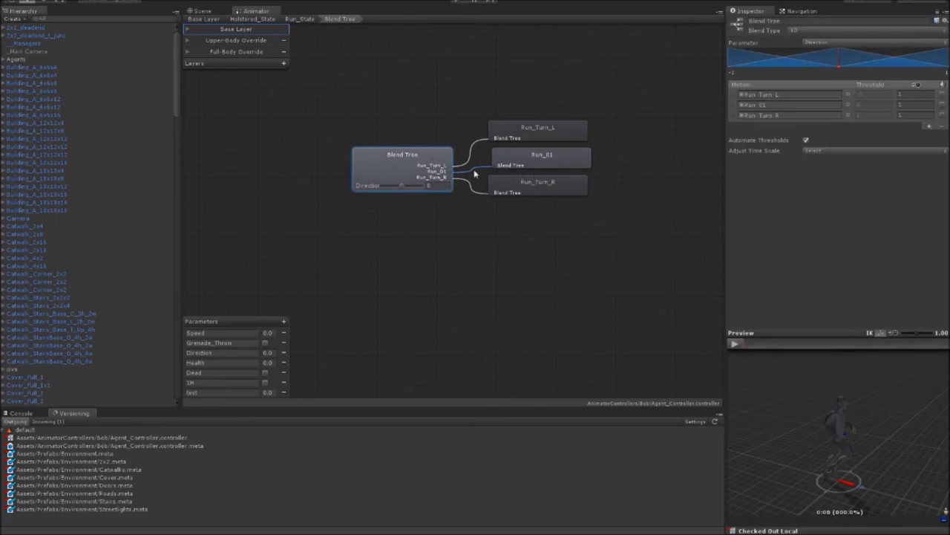
{"action": "left_click", "coordinate": [513, 154]}
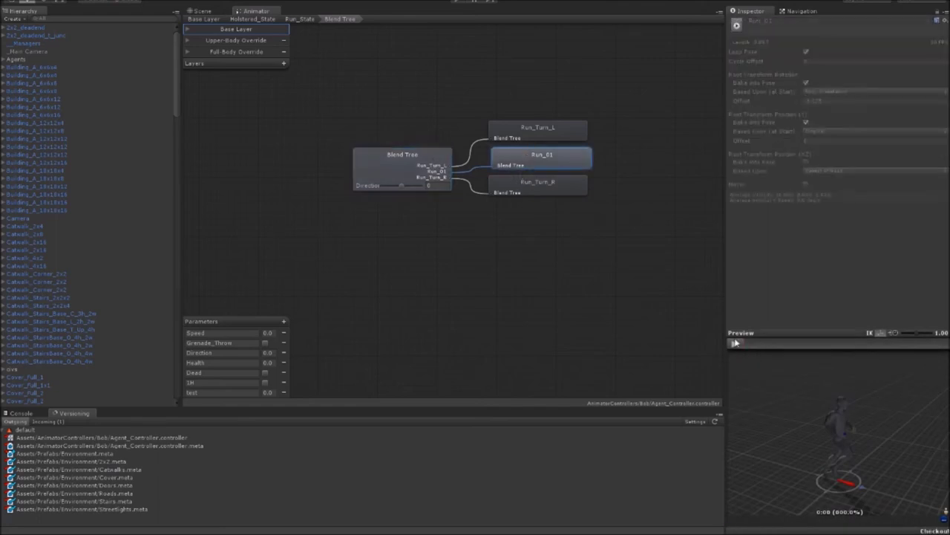
{"action": "left_click", "coordinate": [735, 343]}
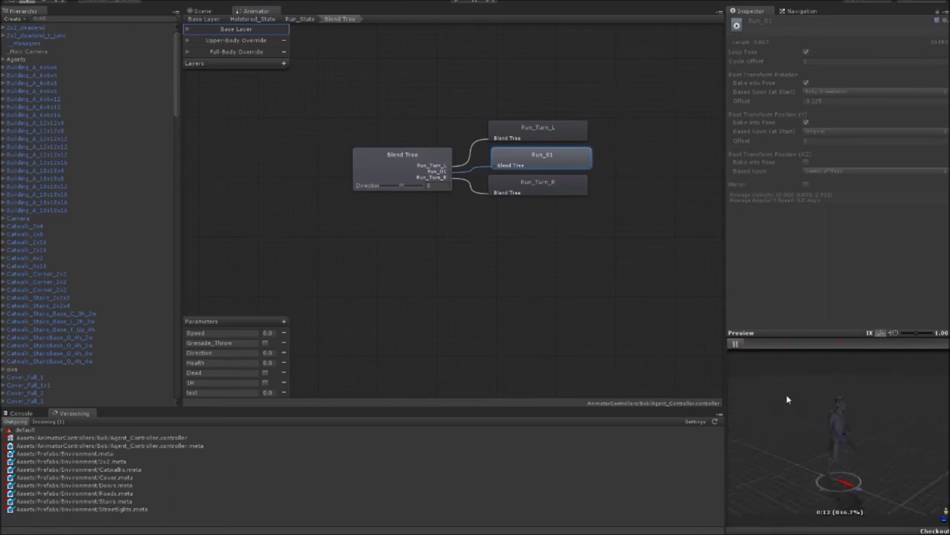
Inspect Run_Turn_L and preview the Run_Turn_R animation.
{"action": "left_click", "coordinate": [542, 130]}
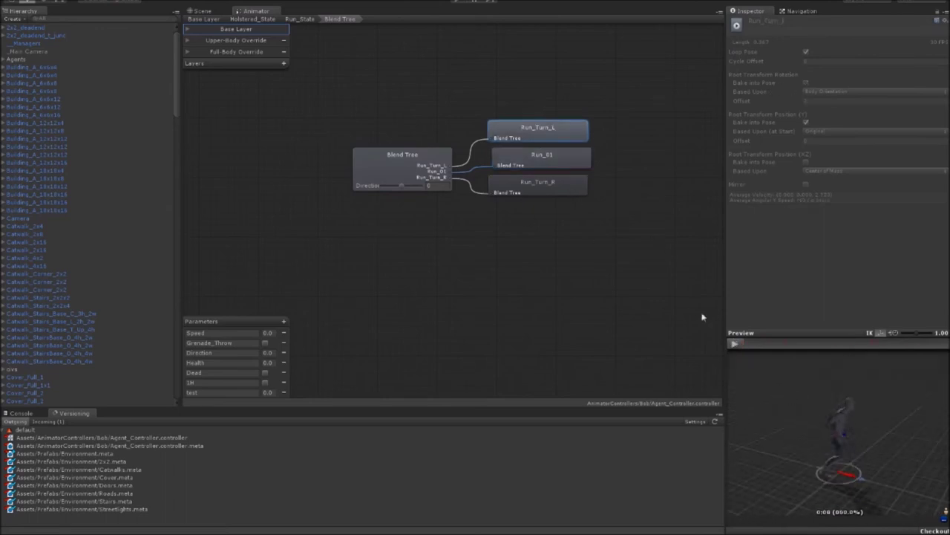
{"action": "left_click", "coordinate": [543, 189]}
{"action": "left_click", "coordinate": [735, 343]}
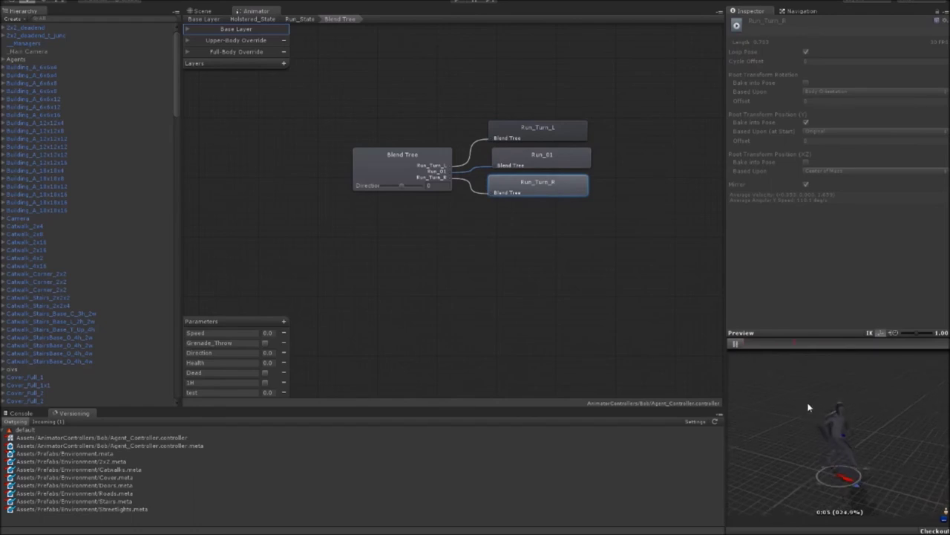
{"action": "left_click", "coordinate": [735, 343]}
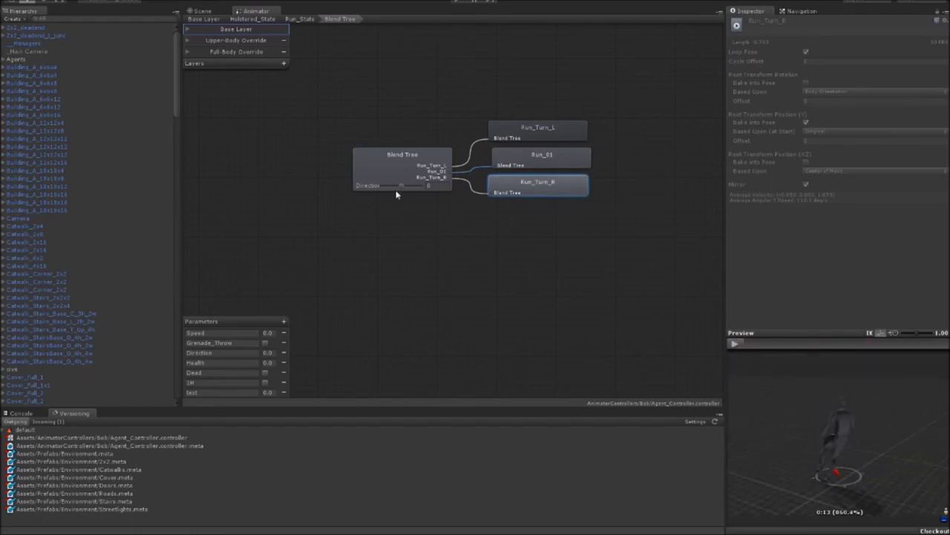
Play the blended Direction run preview from the Blend Tree node, viewing the runner side-on.
{"action": "left_click", "coordinate": [525, 163]}
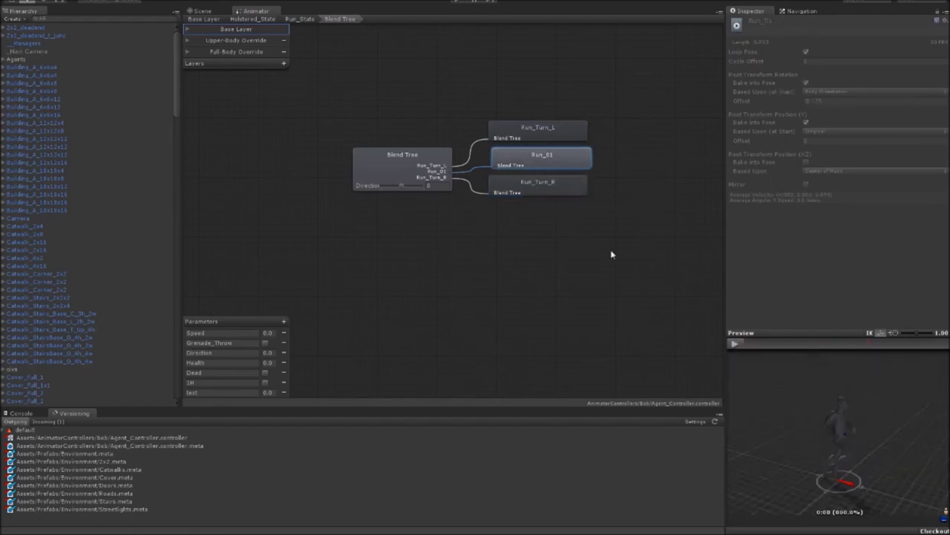
{"action": "left_click", "coordinate": [409, 184]}
{"action": "left_click", "coordinate": [736, 344]}
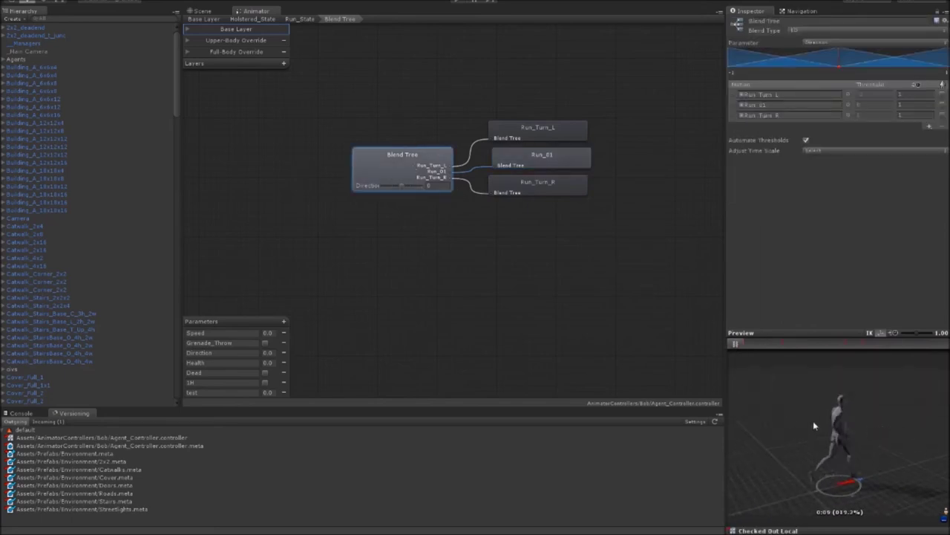
{"action": "left_click_drag", "start_coordinate": [781, 415], "coordinate": [890, 432]}
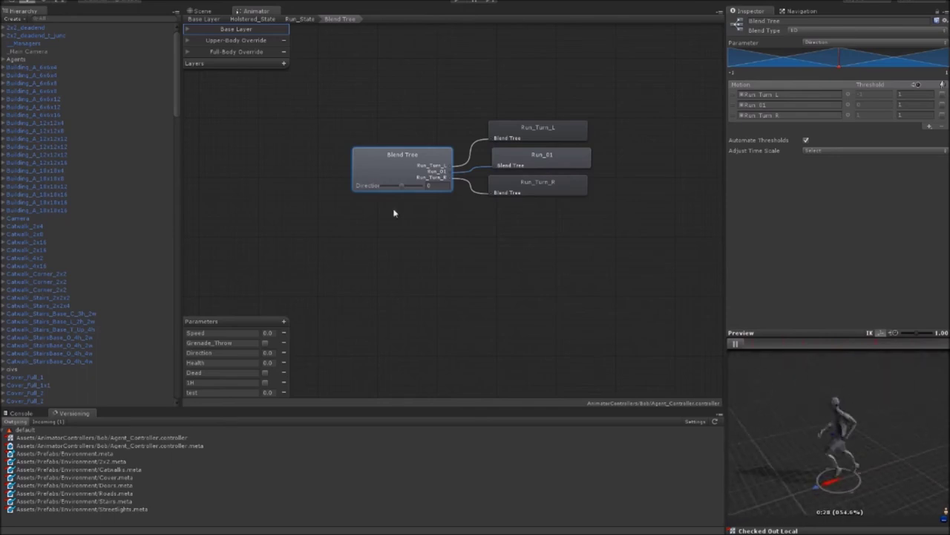